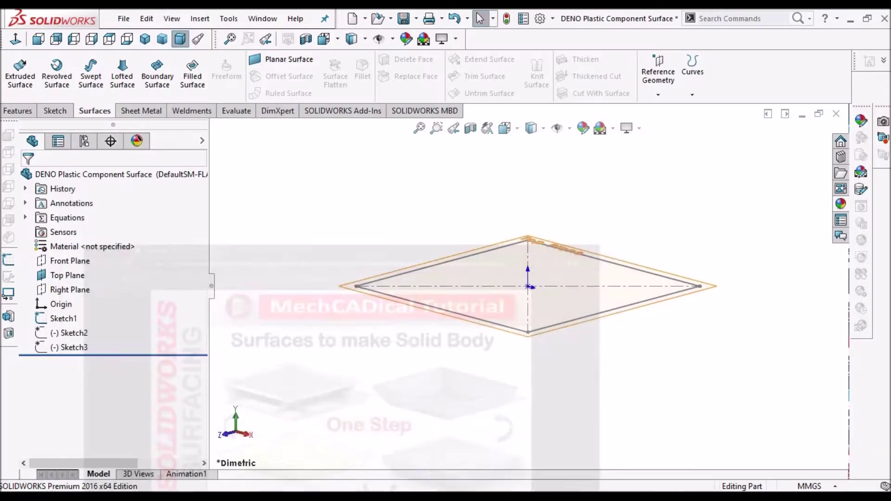
Open the square base Sketch1 for review and exit it unchanged.
left_click(61, 318)
right_click(61, 319)
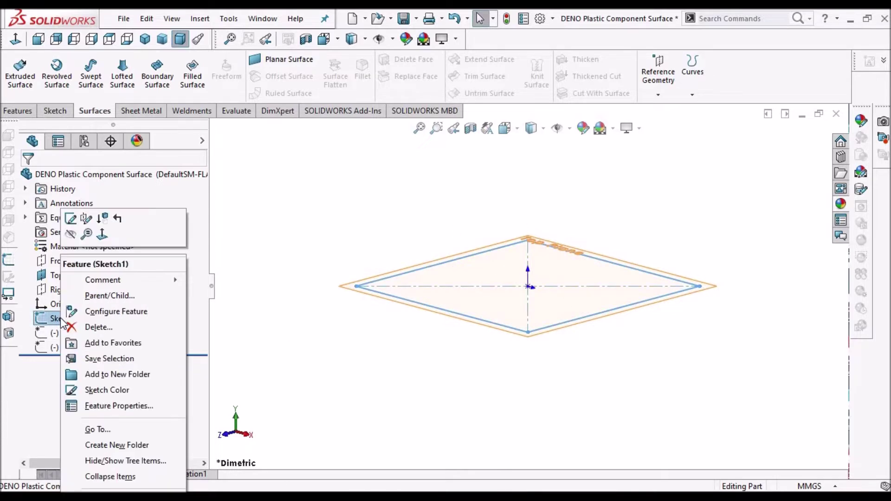
left_click(72, 218)
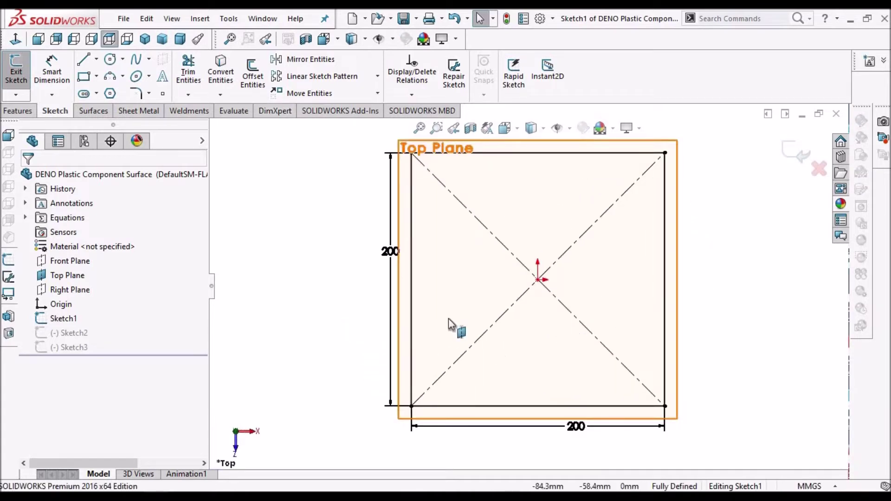
scroll(529, 278, "down", 1)
left_click(789, 148)
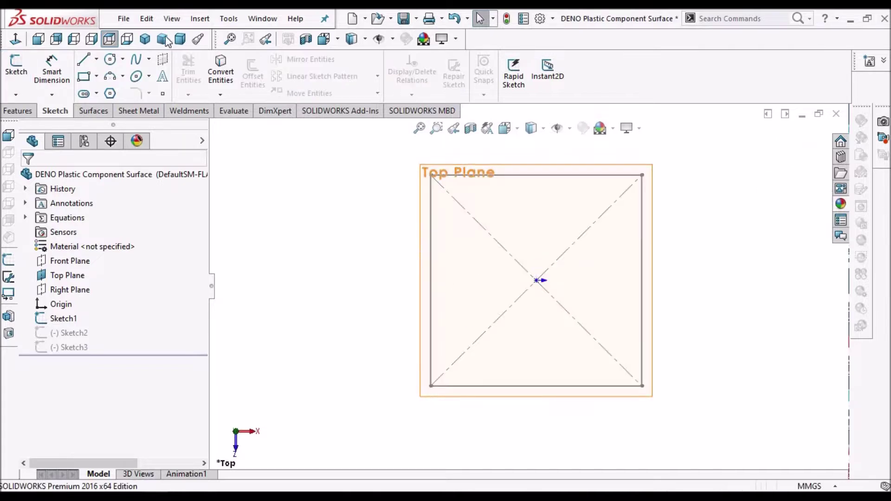
Review Sketch2 normal to its plane, hide the sketch plane display, and exit.
right_click(67, 332)
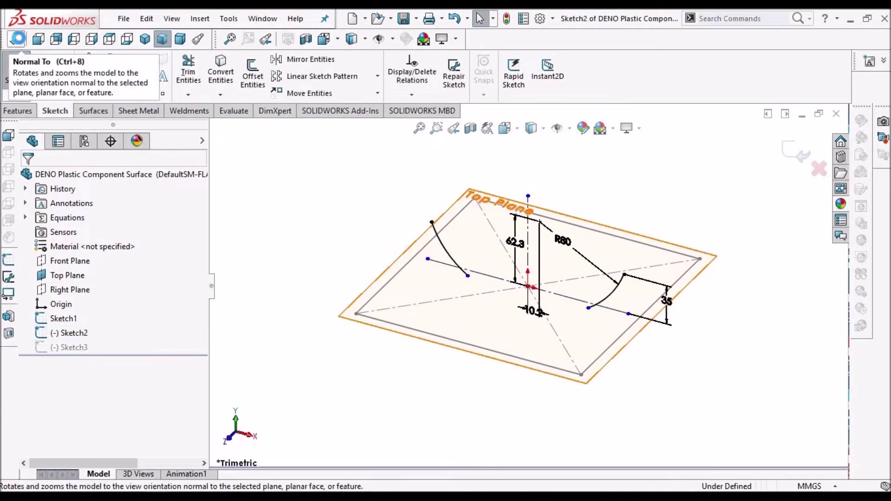
left_click(19, 41)
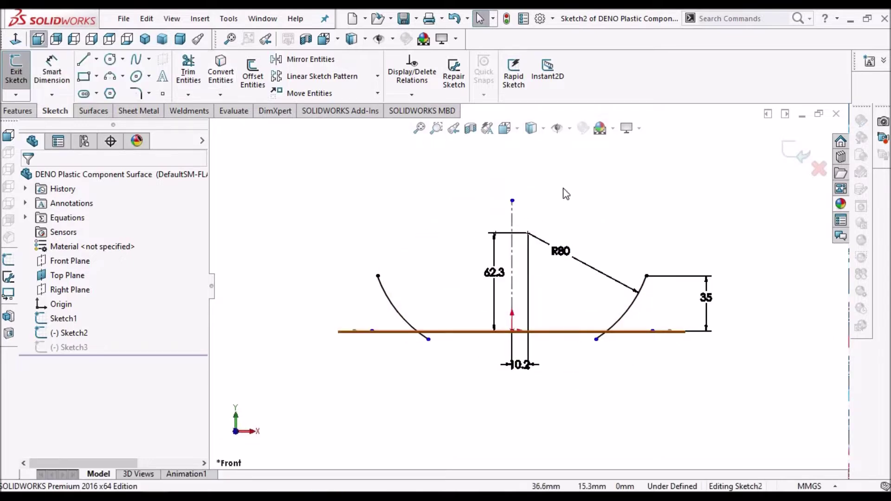
mouse_move(557, 128)
left_click(568, 130)
left_click(569, 132)
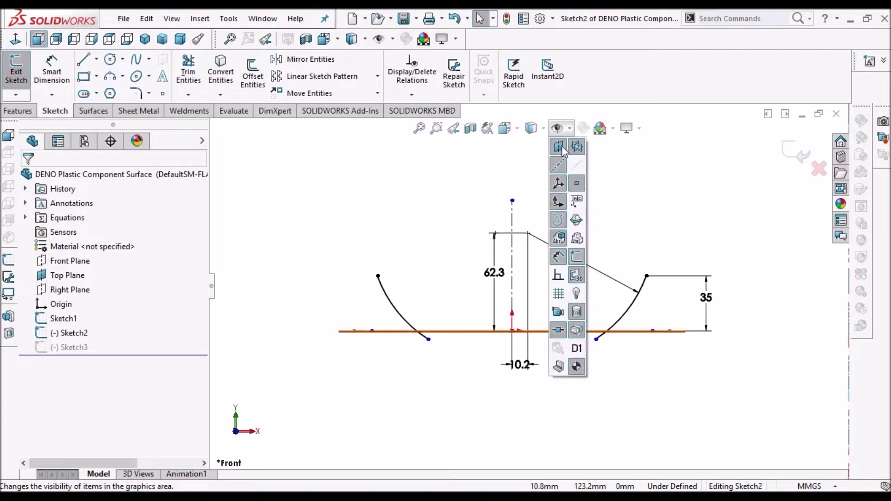
left_click(559, 295)
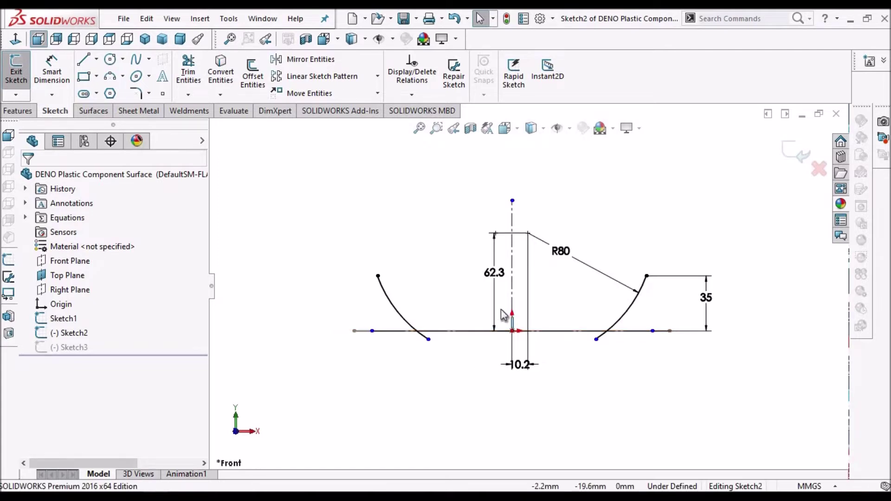
scroll(498, 309, "down", 1)
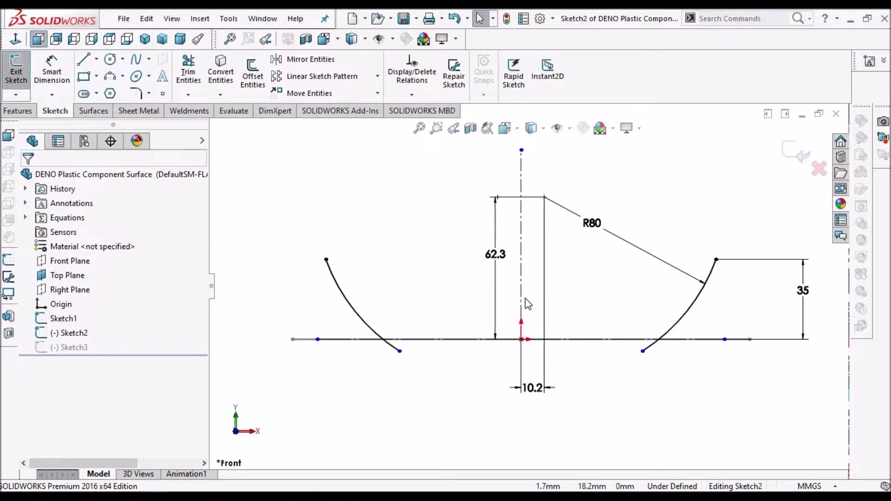
scroll(527, 305, "up", 1)
left_click(796, 155)
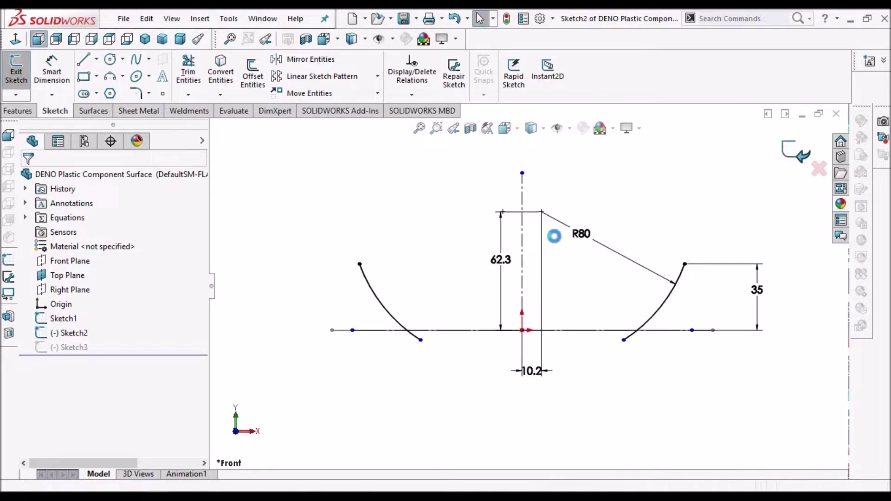
Review Sketch3's R65 arcs (48.2, 35, 13.7) from several angles and exit it.
left_click(70, 348)
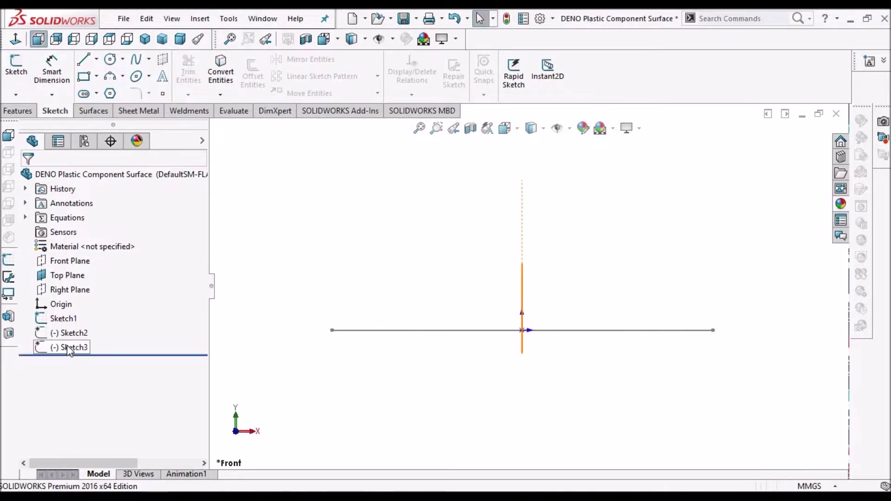
right_click(69, 348)
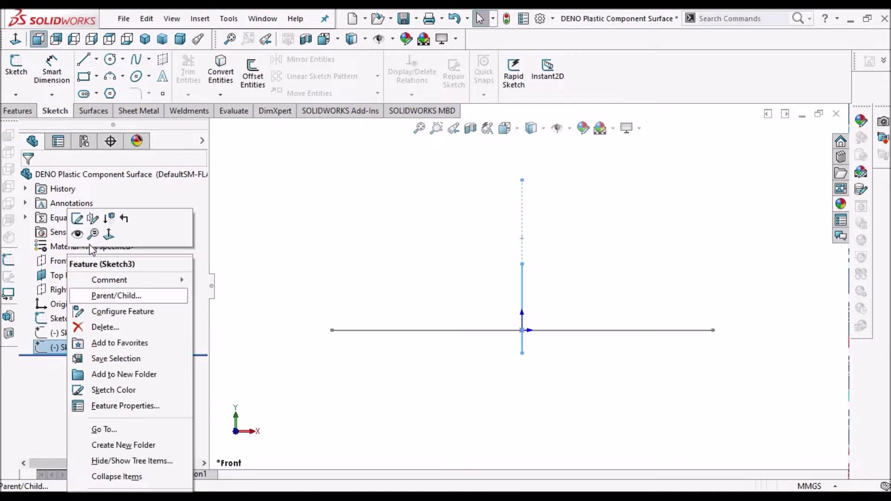
left_click(47, 343)
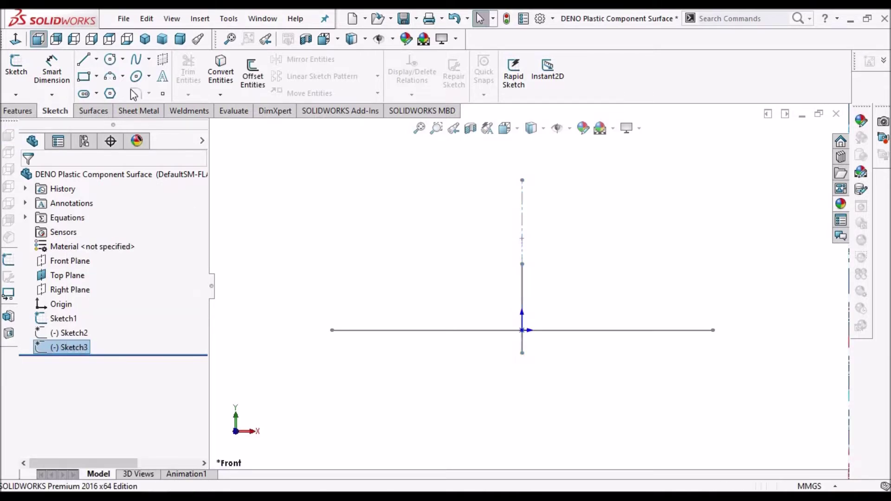
left_click(180, 39)
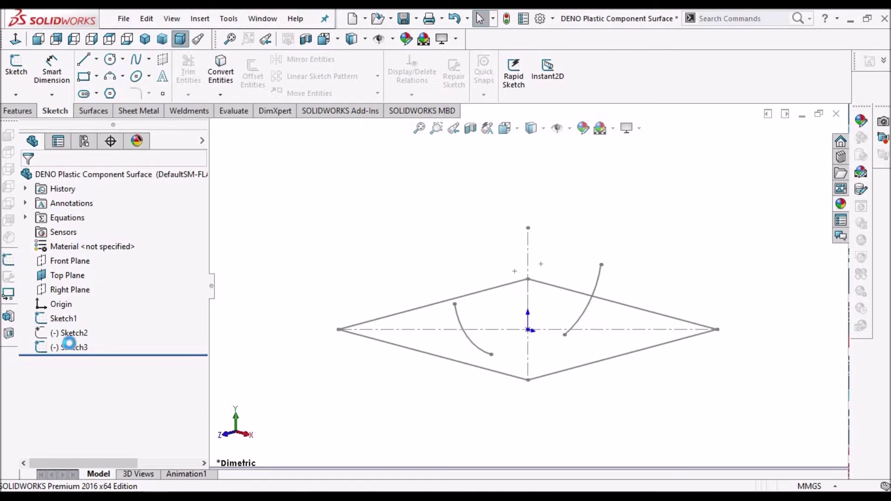
left_click(70, 343)
right_click(71, 343)
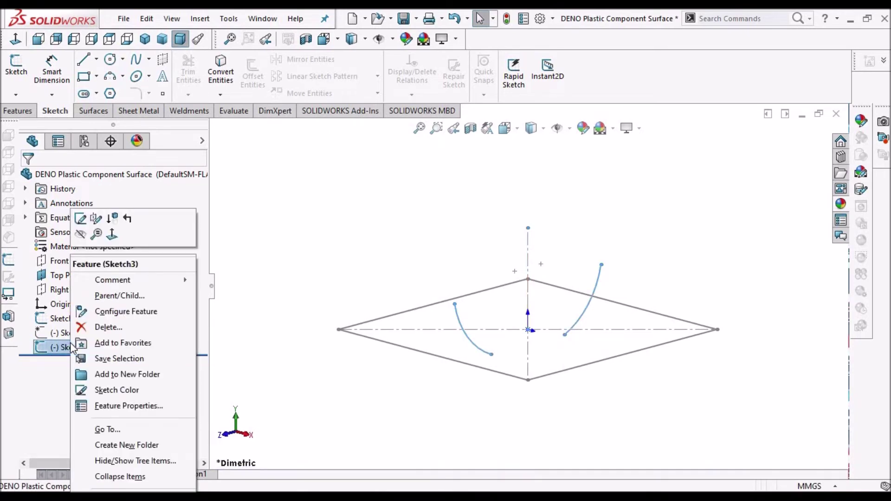
left_click(81, 218)
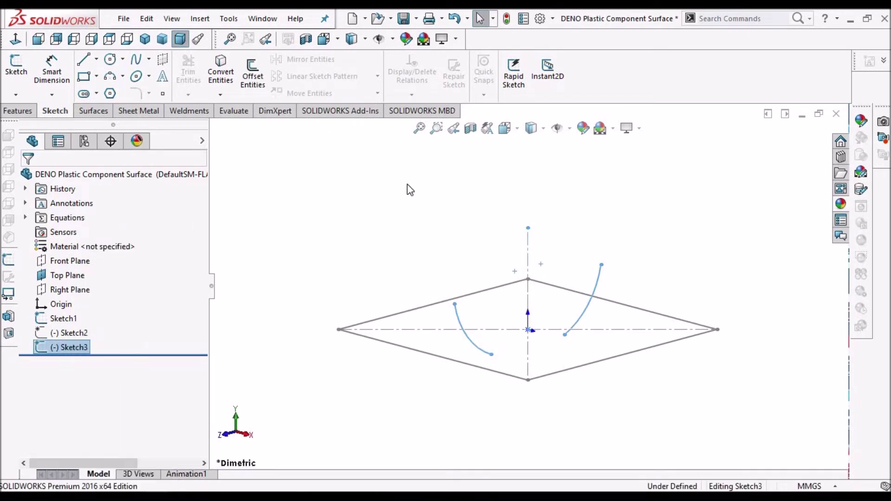
left_click(15, 39)
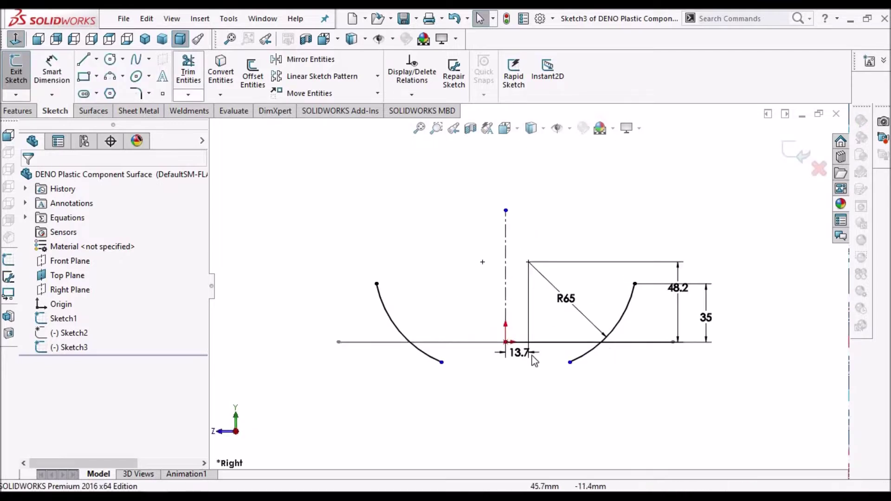
scroll(535, 359, "down", 1)
scroll(535, 360, "down", 1)
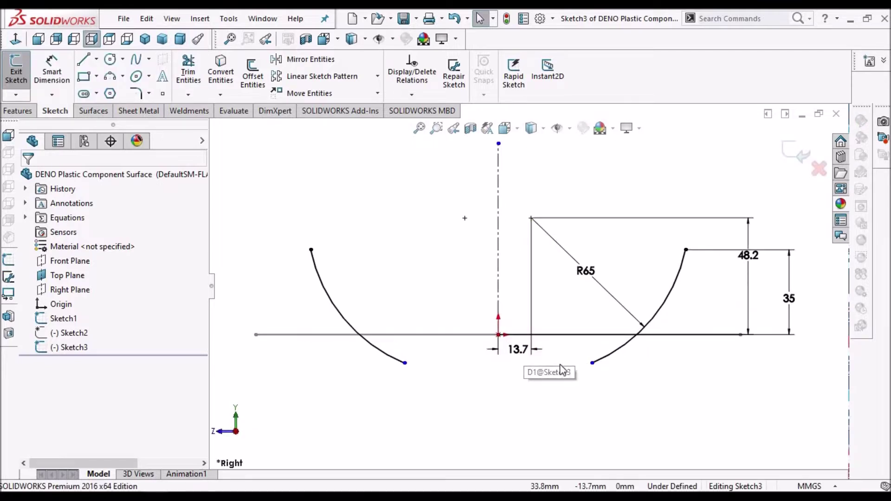
scroll(564, 367, "up", 1)
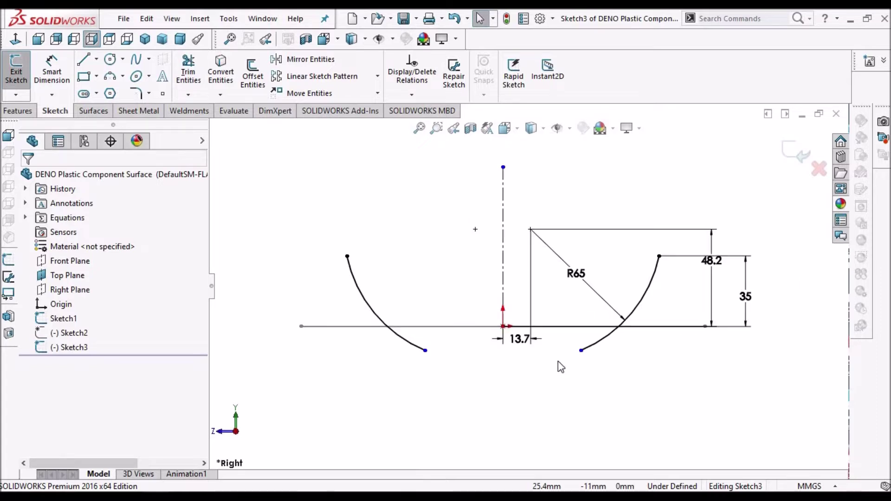
scroll(529, 327, "up", 1)
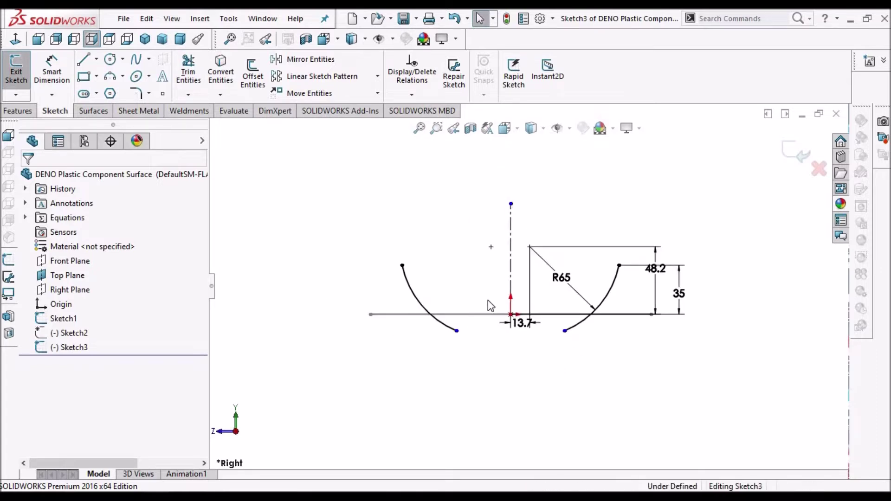
mouse_move(488, 300)
middle_mouse_down()
mouse_move(486, 357)
mouse_move(481, 352)
middle_mouse_up()
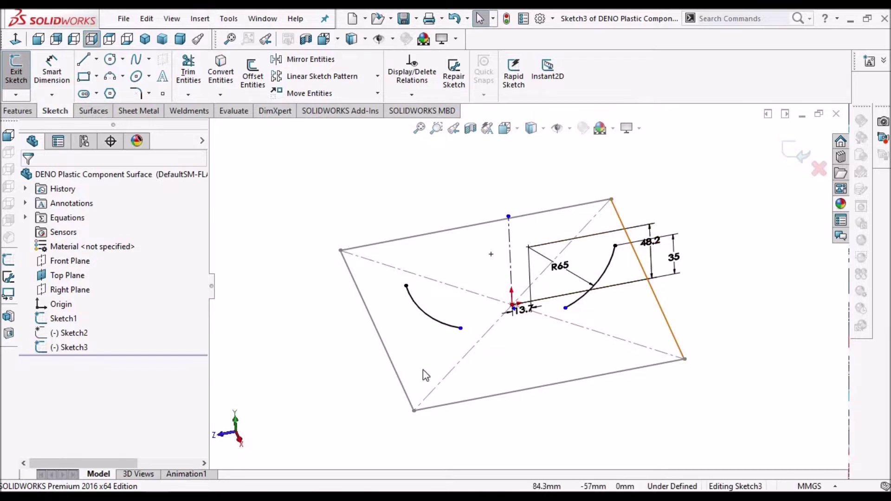
middle_click_drag(423, 370, 536, 282)
left_click(594, 237)
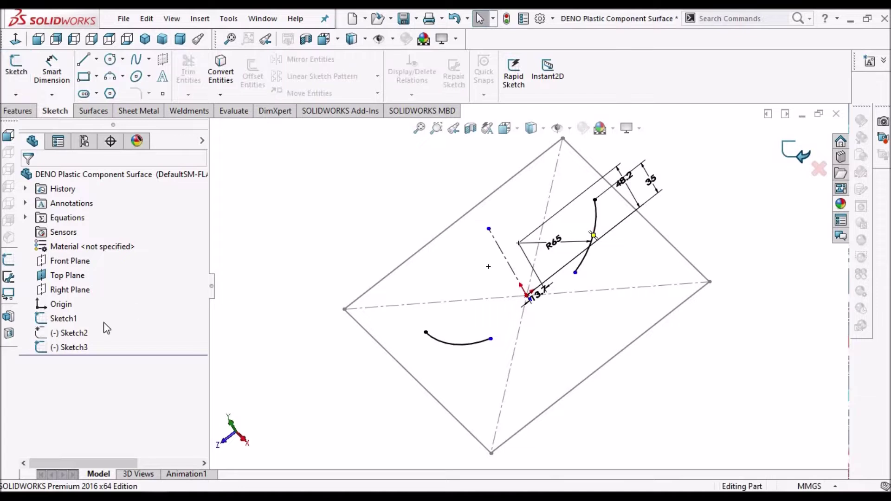
Select Sketch2 and view all four curves from the standard dimetric angle.
left_click(75, 333)
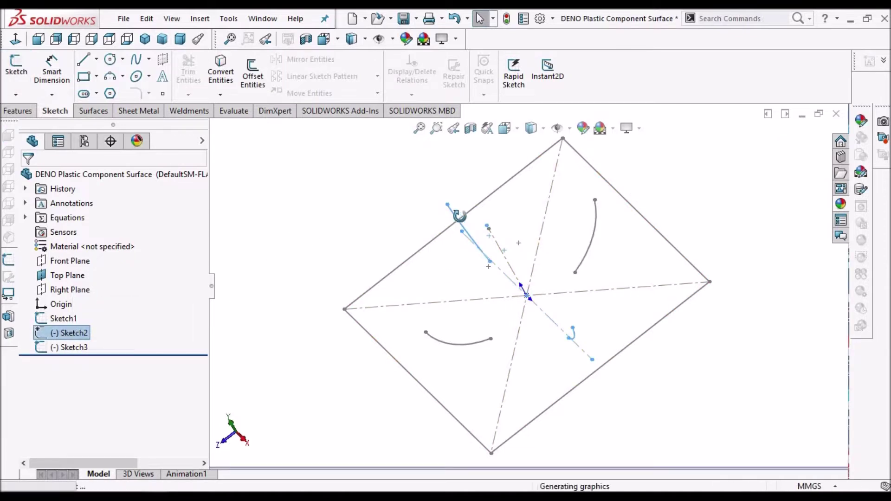
mouse_move(453, 223)
middle_mouse_down()
mouse_move(506, 278)
mouse_move(529, 241)
middle_mouse_up()
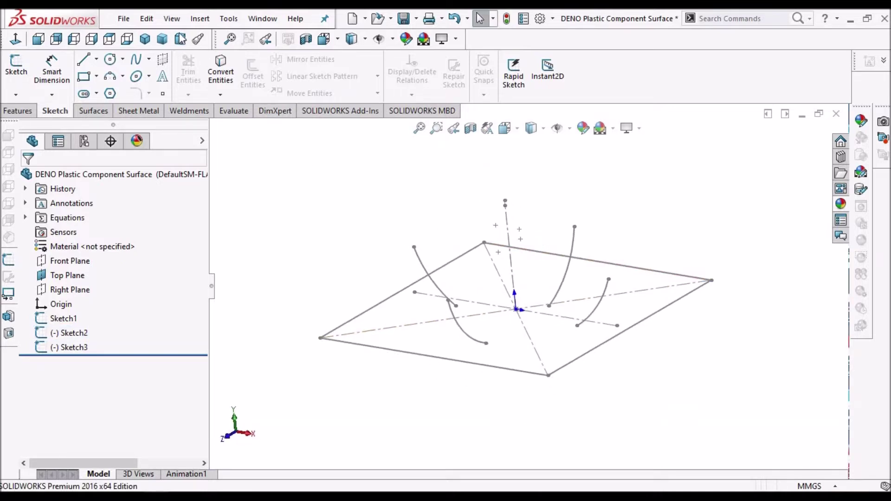
left_click(181, 38)
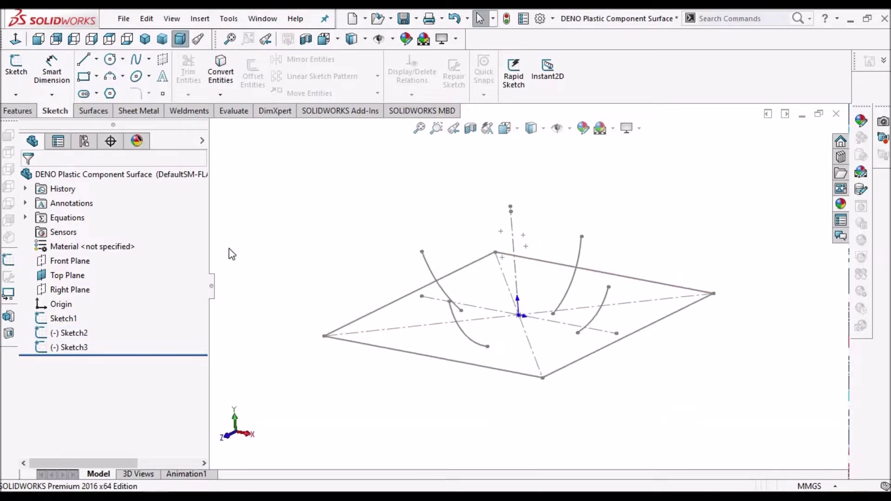
Fill square Sketch1 with planar surface Surface-Plane2, then select the first arc sketch.
left_click(63, 318)
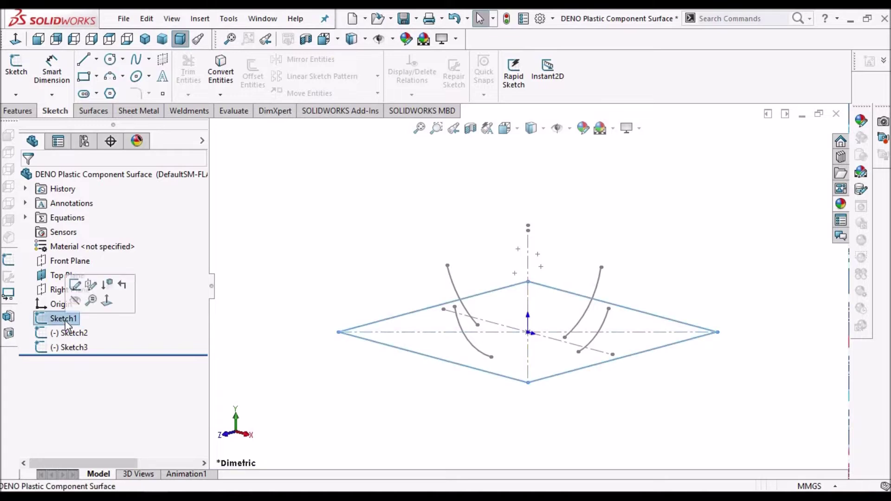
left_click(92, 111)
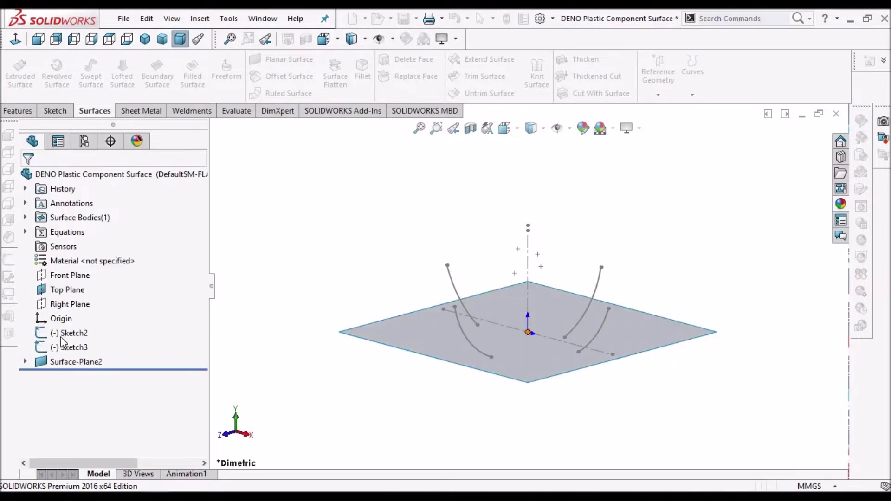
left_click(65, 335)
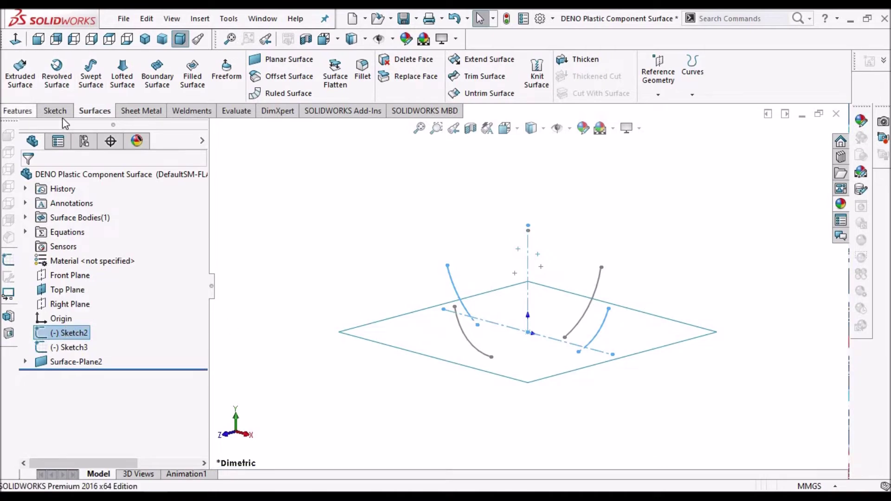
Extrude Sketch2's arcs 200 mm mid-plane into Surface-Extrude1, then select Sketch3.
left_click(21, 75)
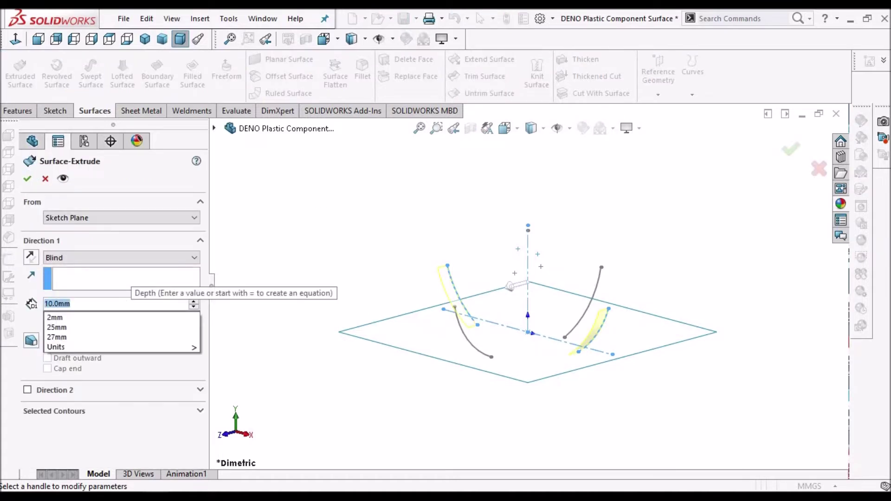
type("200")
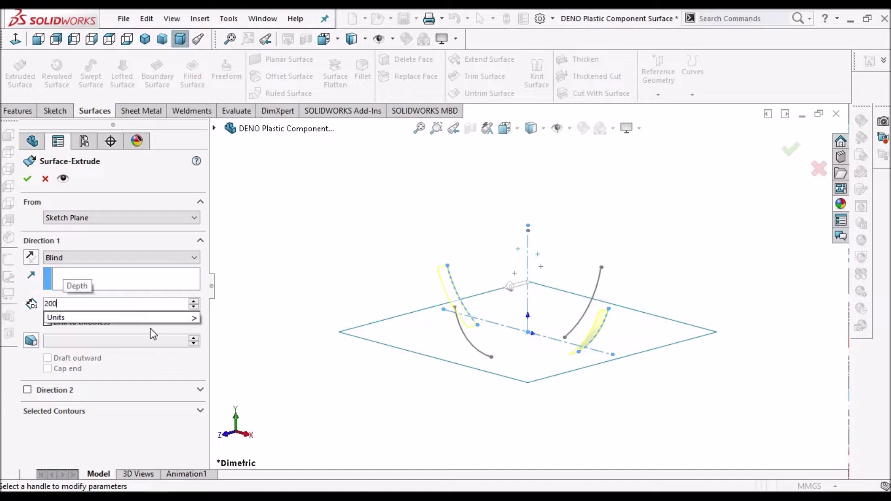
key("Return")
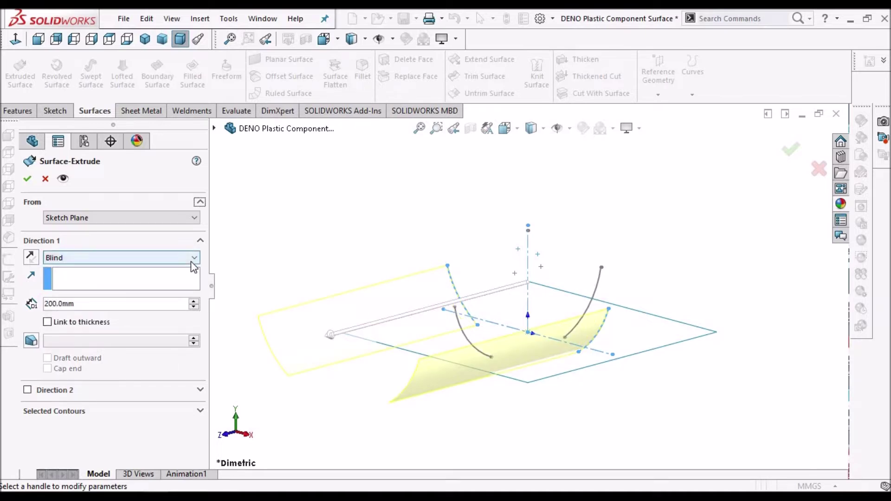
left_click(194, 257)
left_click(141, 312)
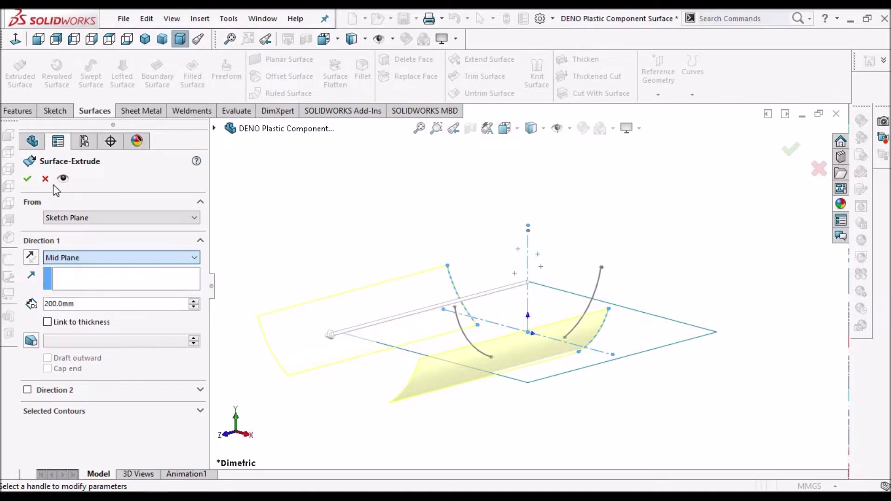
left_click(27, 179)
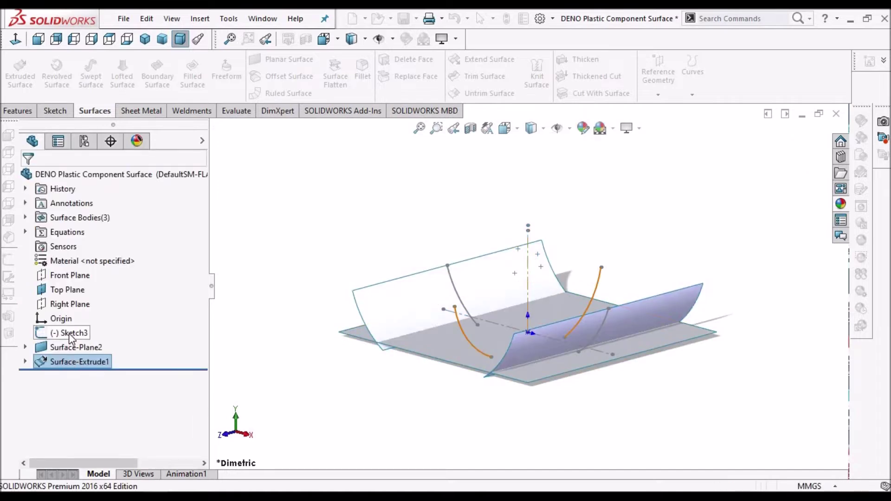
left_click(71, 334)
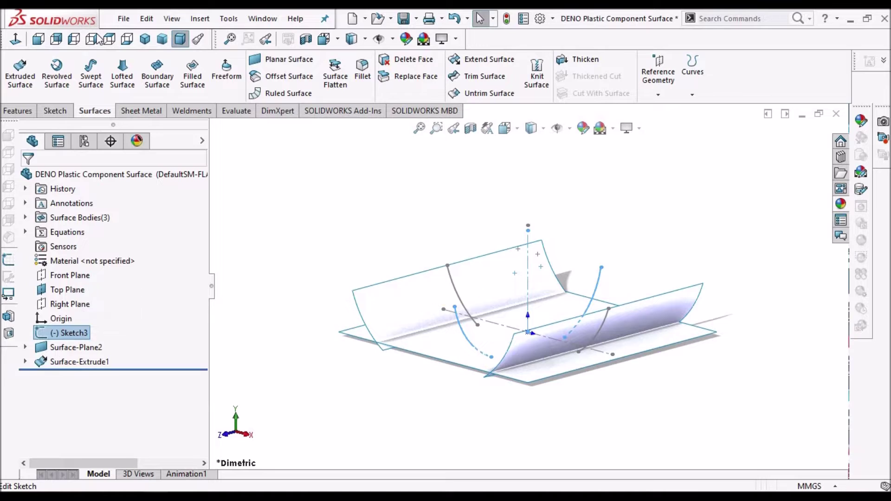
Extrude Sketch3's arcs 200 mm mid-plane into Surface-Extrude2, then select the base surface.
left_click(20, 70)
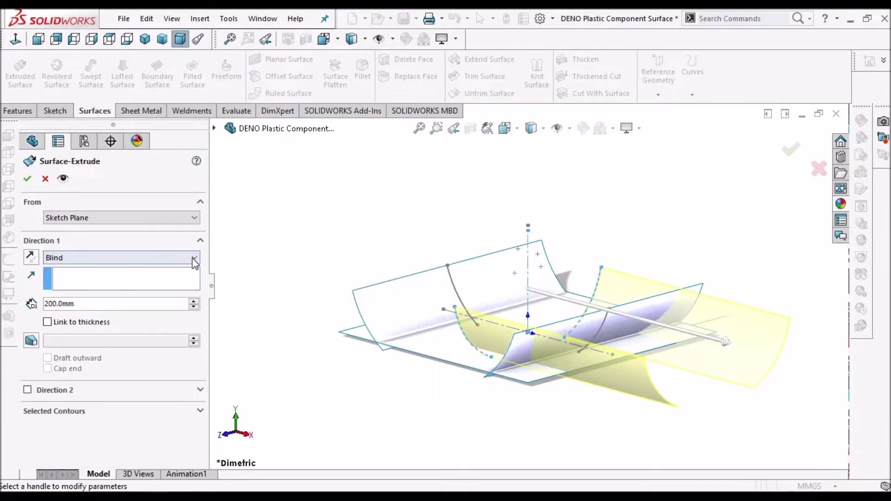
left_click(121, 257)
left_click(61, 313)
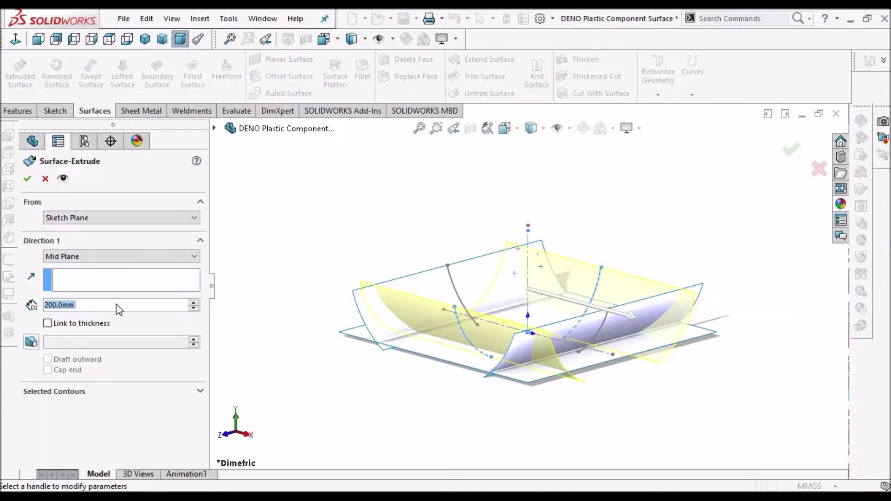
left_click(27, 179)
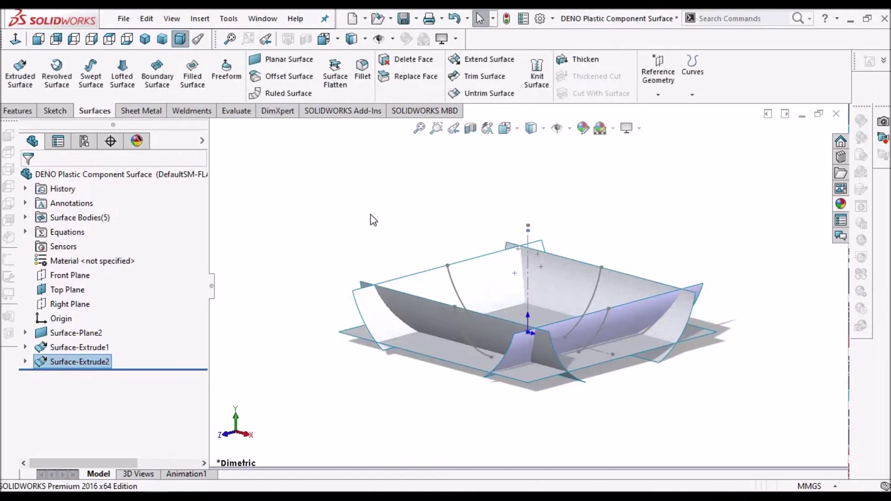
left_click(442, 350)
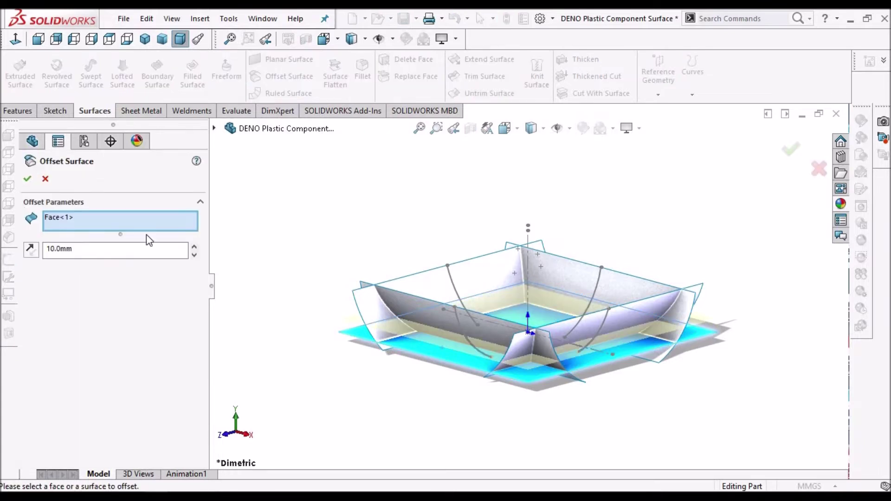
Offset the flat base surface 30 mm upward to create Surface-Offset1.
double_click(110, 249)
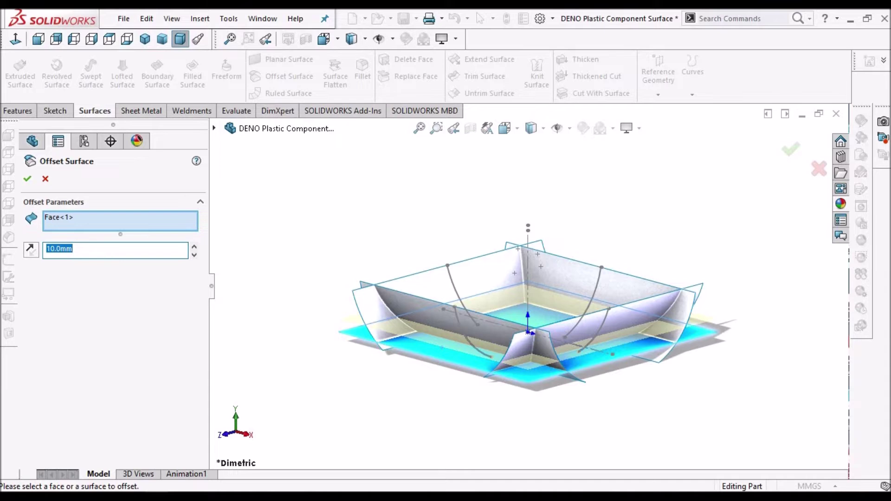
type("30")
type(".0mm")
key("Return")
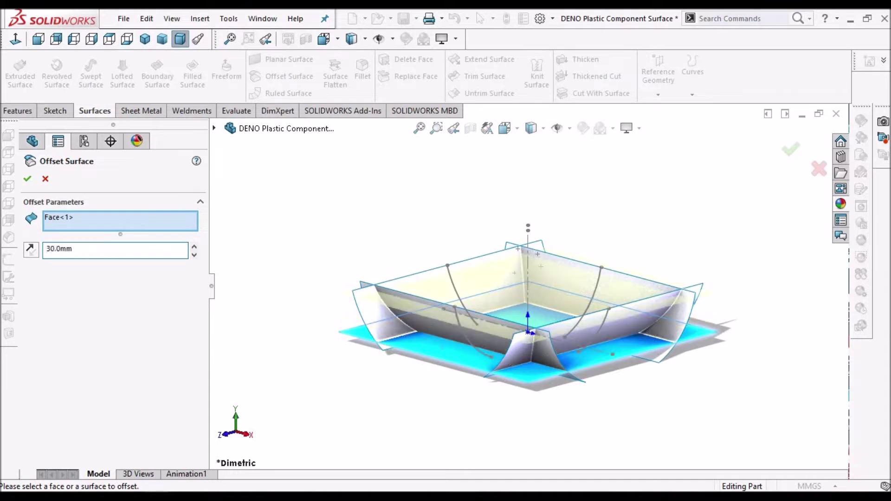
left_click(29, 179)
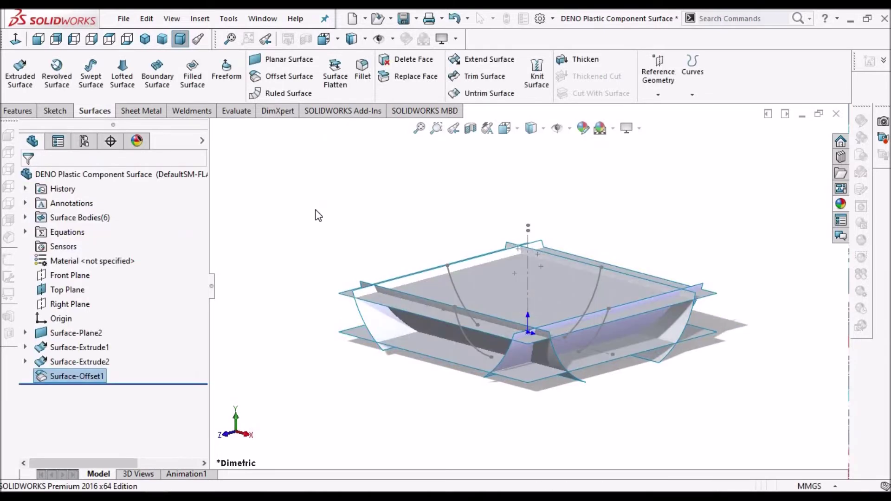
scroll(480, 301, "down", 1)
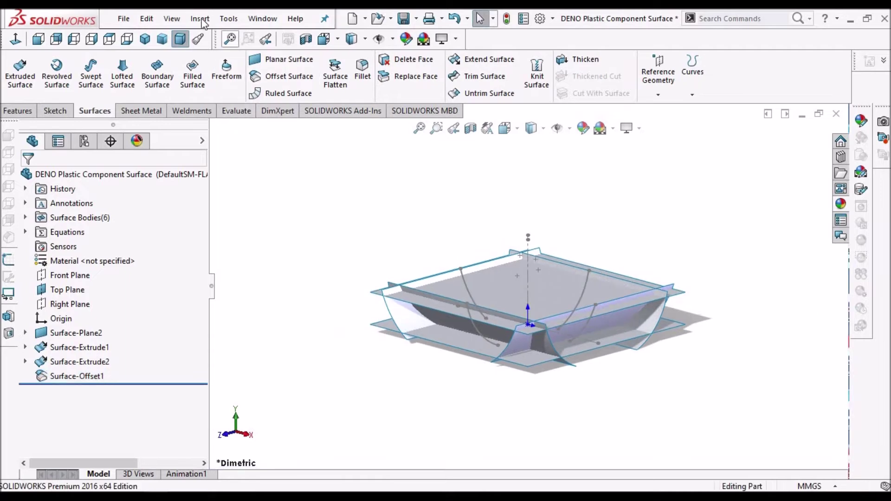
Hide all sketches and planes, then inspect the six surface bodies from several angles.
left_click(171, 18)
mouse_move(203, 130)
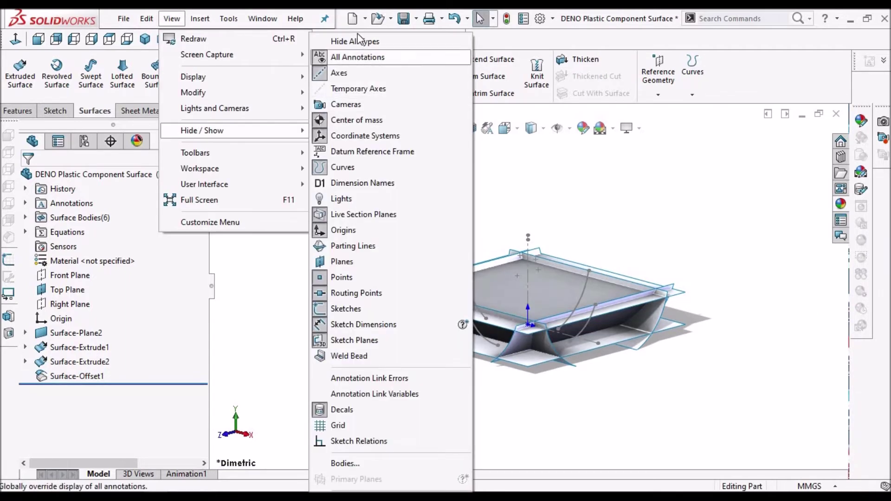
left_click(355, 40)
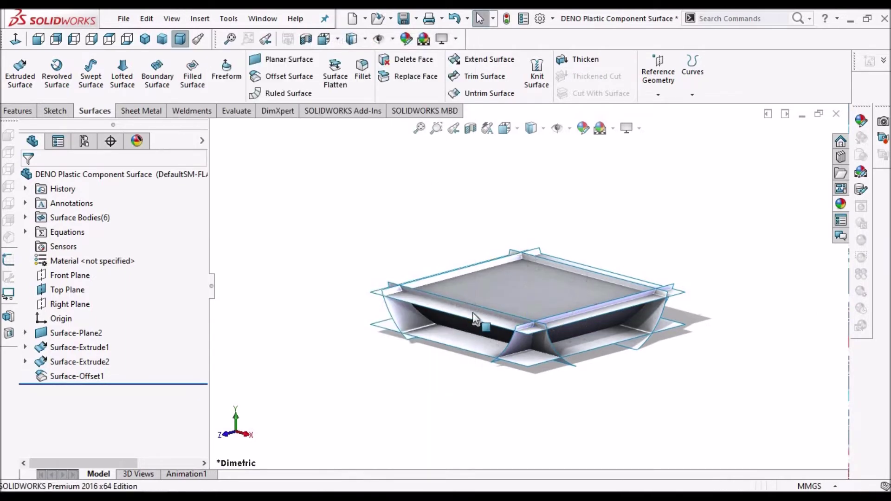
scroll(521, 246, "up", 3)
middle_click_drag(521, 247, 489, 306)
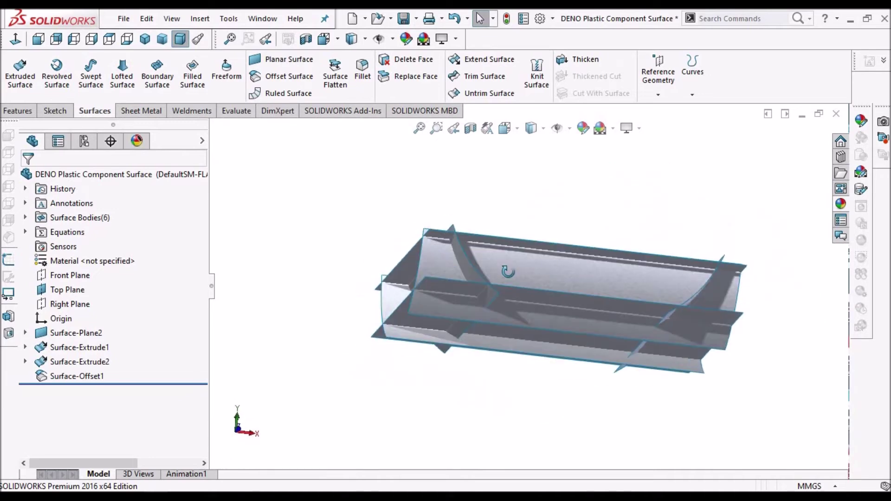
scroll(489, 307, "up", 2)
mouse_move(523, 264)
middle_mouse_down()
mouse_move(640, 388)
mouse_move(537, 333)
middle_mouse_up()
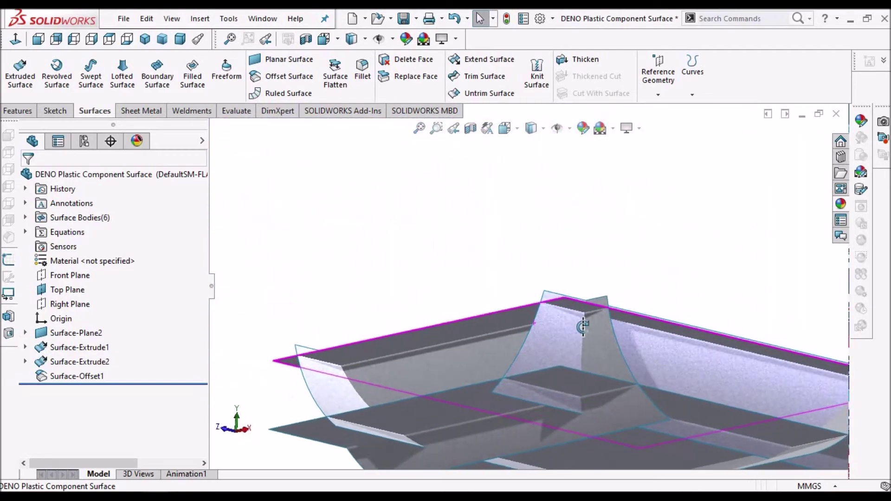
middle_click_drag(583, 327, 589, 369)
key("f")
key("Escape")
left_click(180, 41)
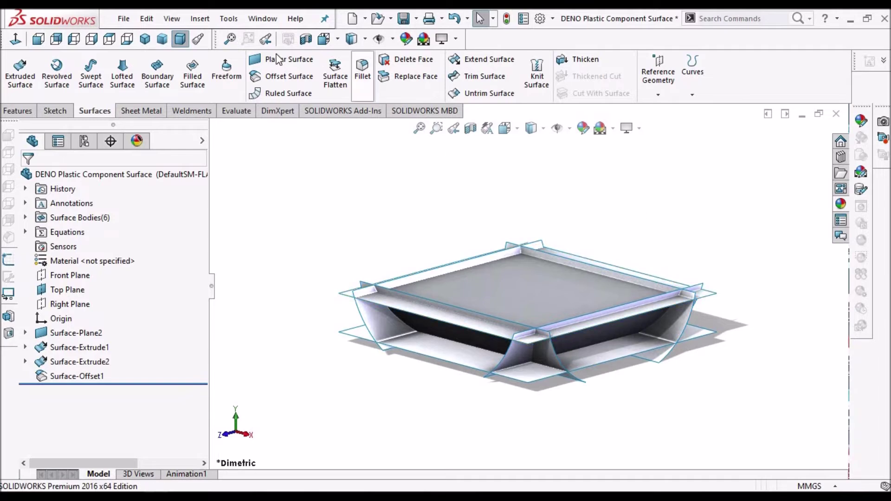
Intersect all six surfaces using Create intersecting regions and Consume surfaces, creating Intersect1.
left_click(231, 19)
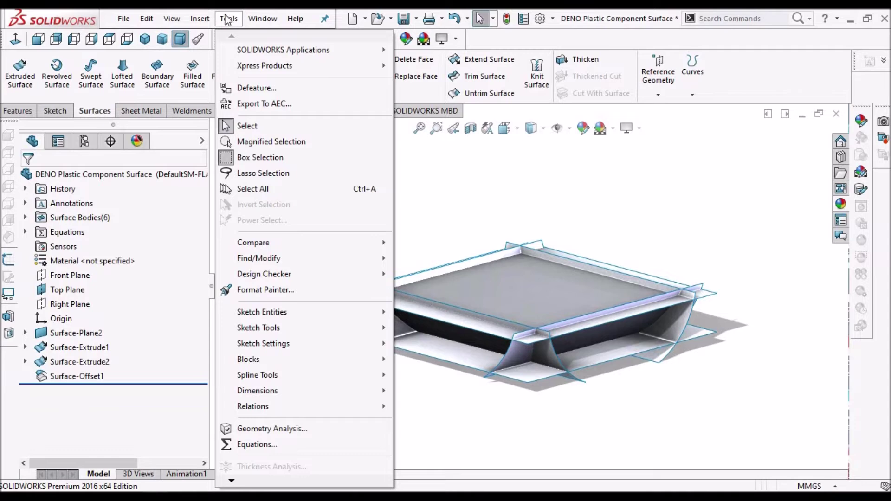
mouse_move(200, 18)
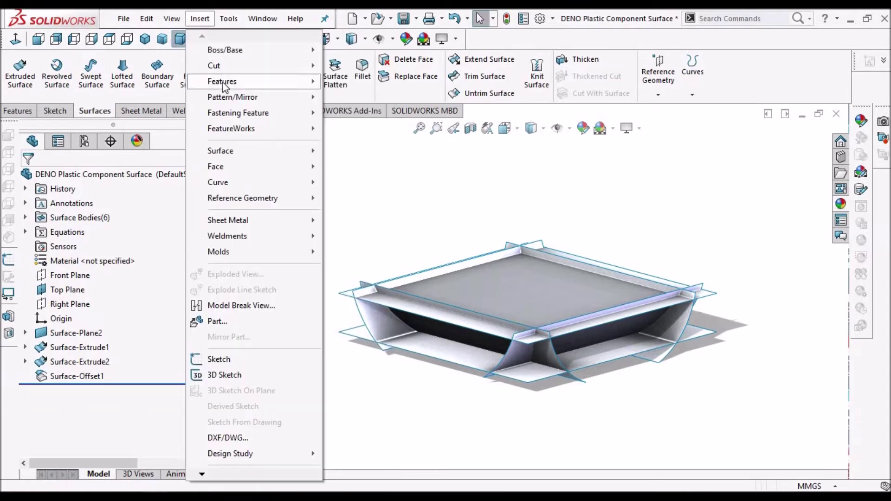
mouse_move(222, 82)
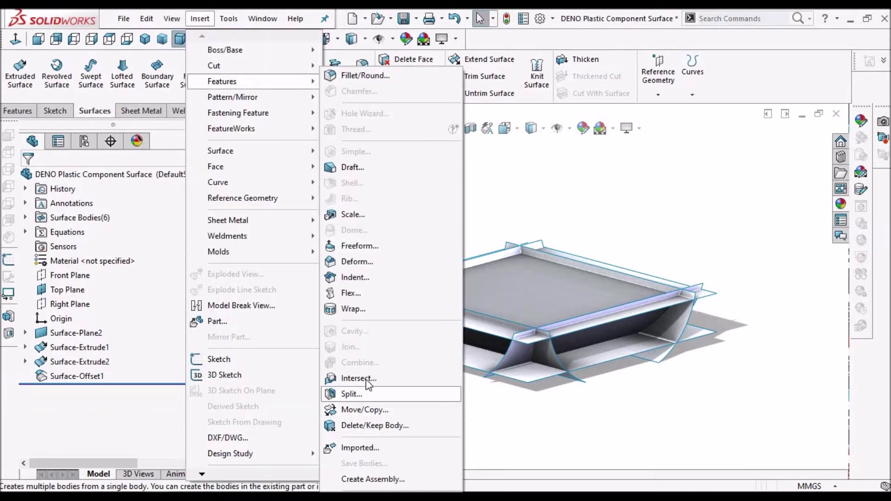
left_click(366, 378)
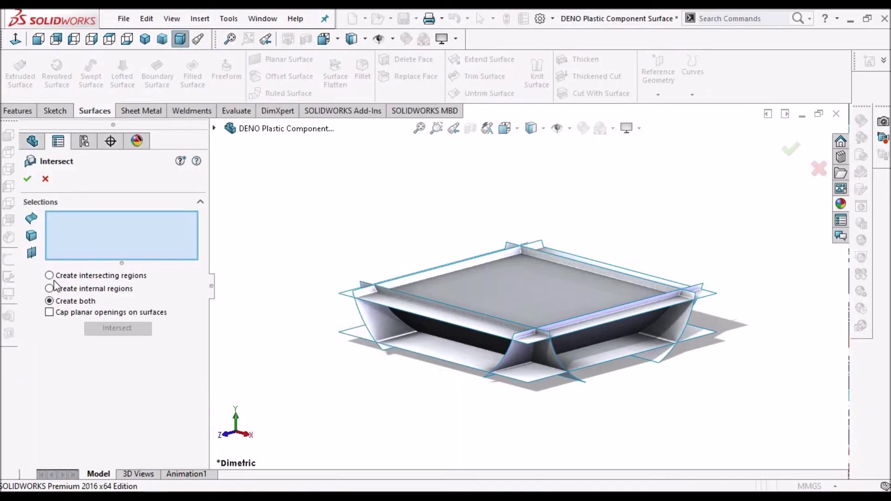
left_click(49, 276)
scroll(369, 307, "down", 1)
scroll(418, 279, "down", 1)
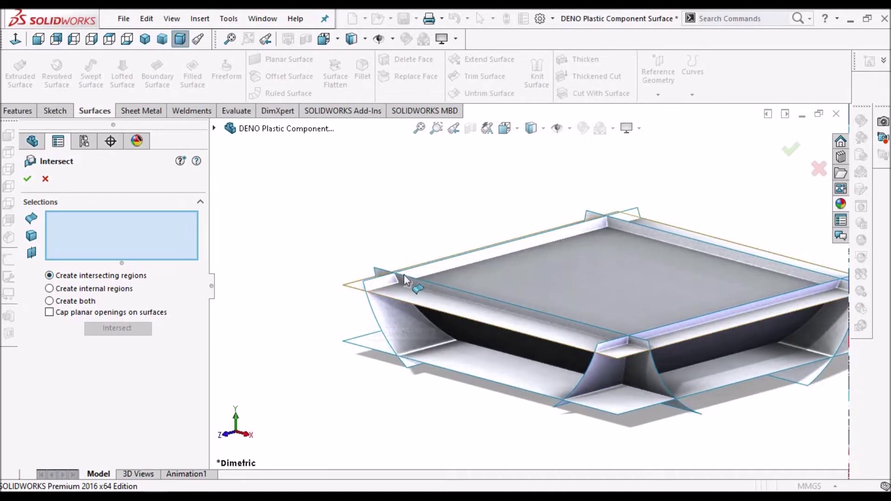
left_click(424, 275)
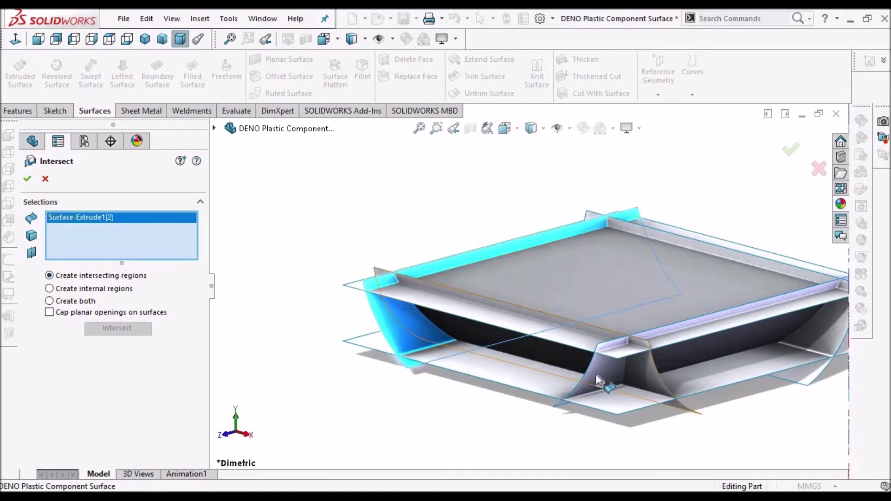
left_click(490, 324)
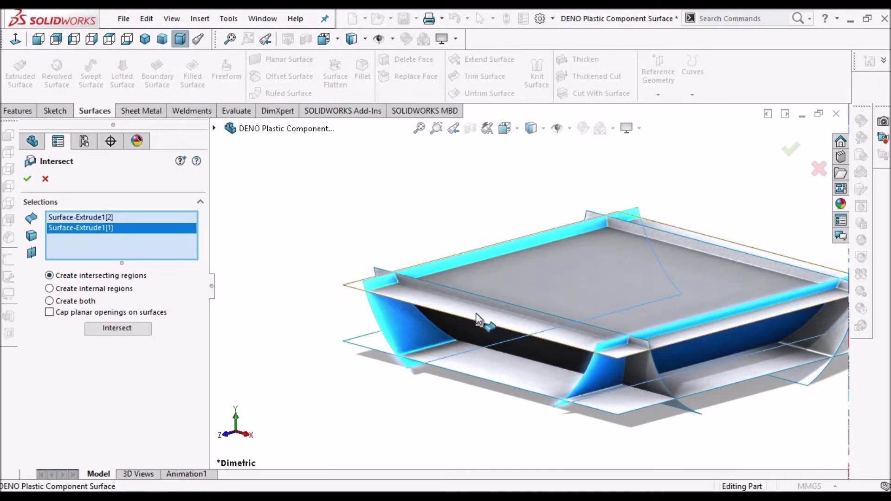
left_click(488, 365)
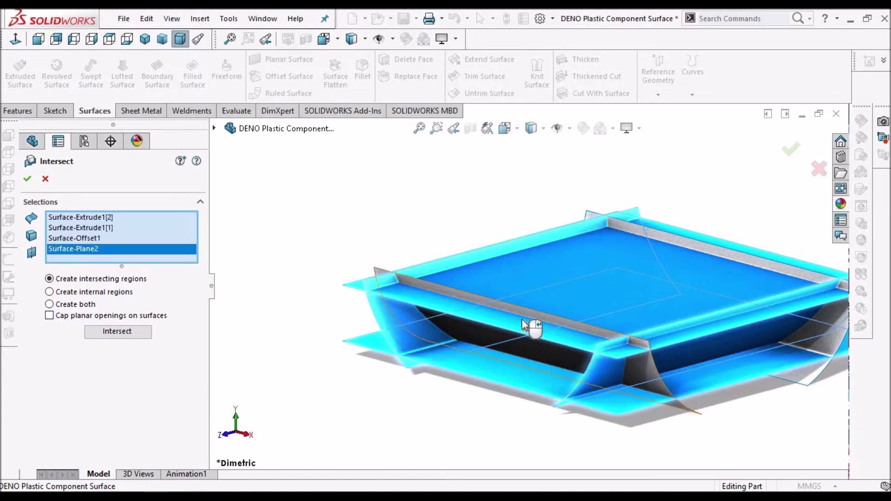
left_click(519, 327)
left_click(668, 240)
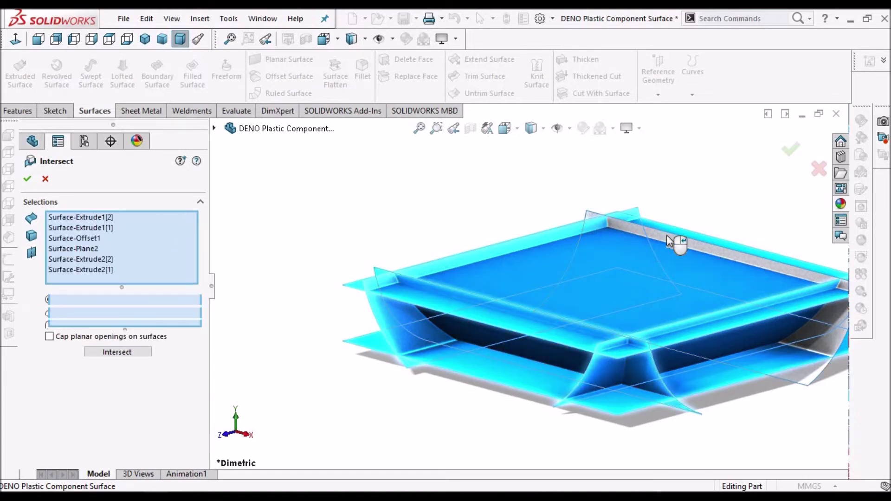
left_click(119, 352)
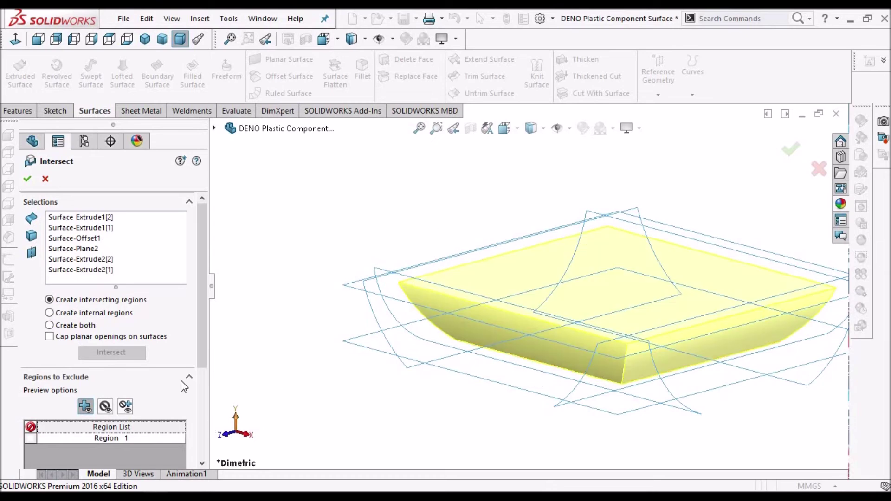
left_click_drag(202, 292, 206, 462)
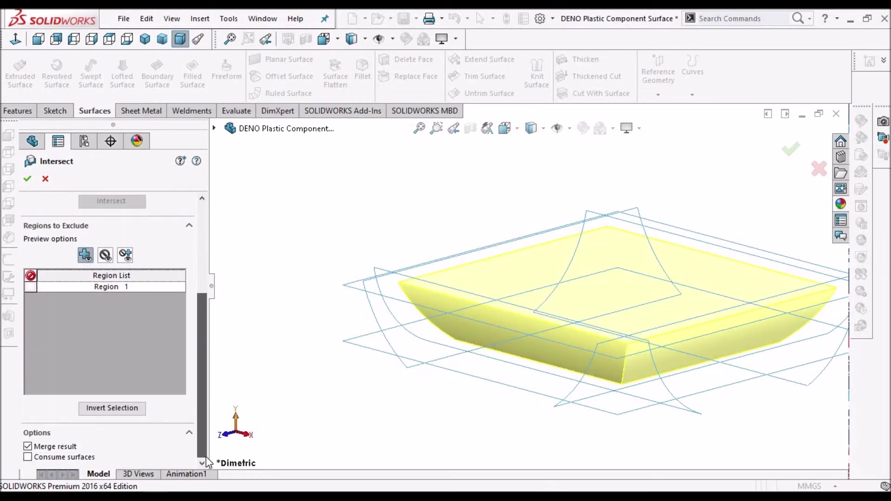
left_click(28, 457)
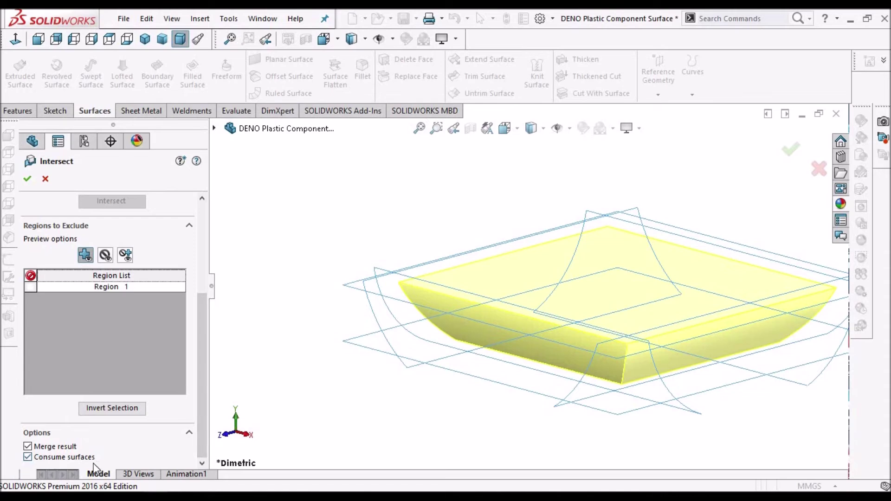
left_click(27, 180)
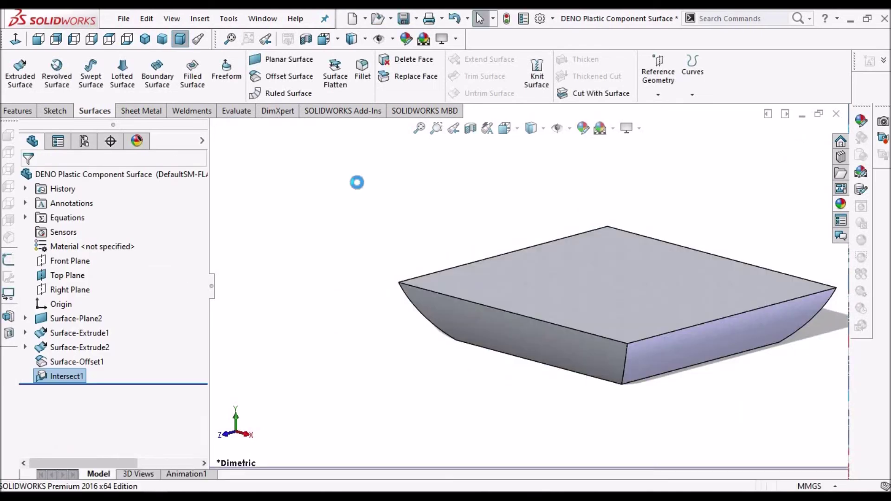
scroll(687, 328, "up", 1)
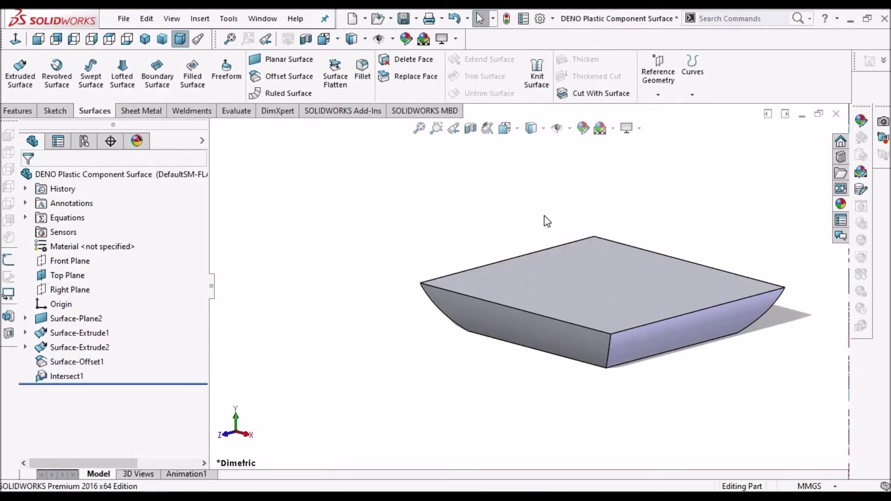
Turn the solid block slightly and start Shell from the Features tab.
middle_click_drag(554, 220, 547, 237)
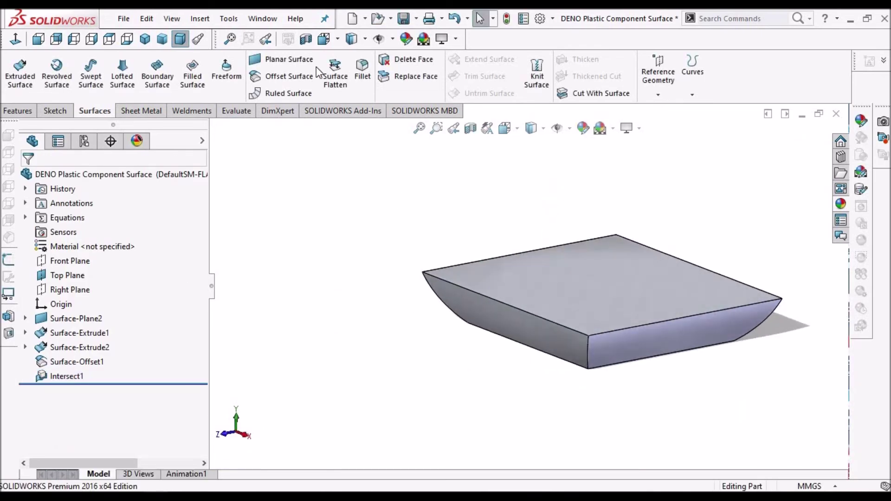
left_click(35, 111)
left_click(426, 95)
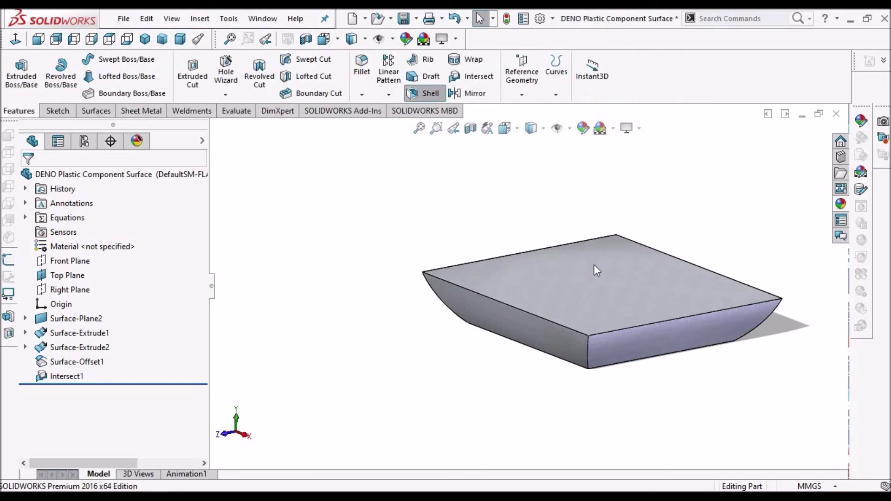
Shell the block to 1 mm walls with the top removed, then show the summary slide.
left_click(594, 268)
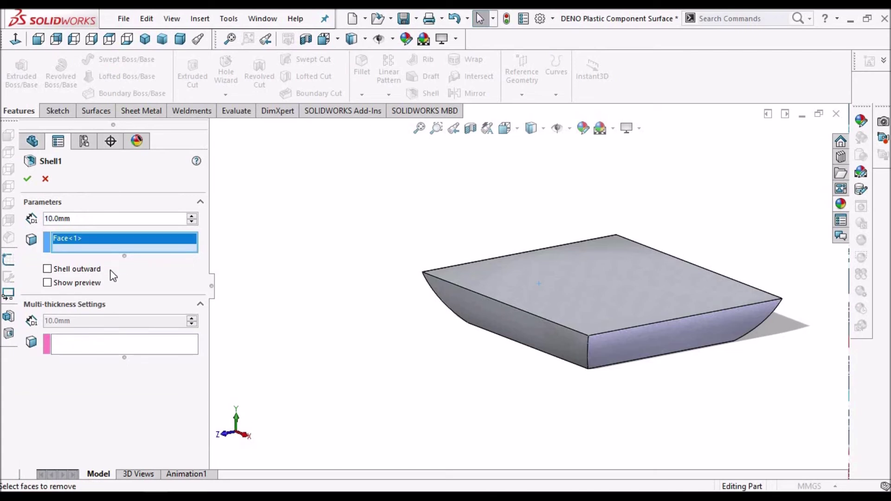
left_click(99, 219)
type("1")
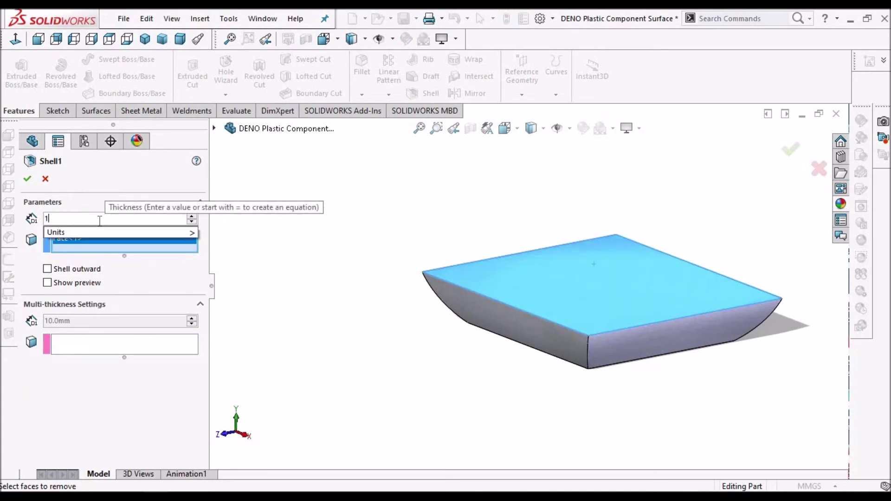
left_click(98, 230)
left_click(27, 179)
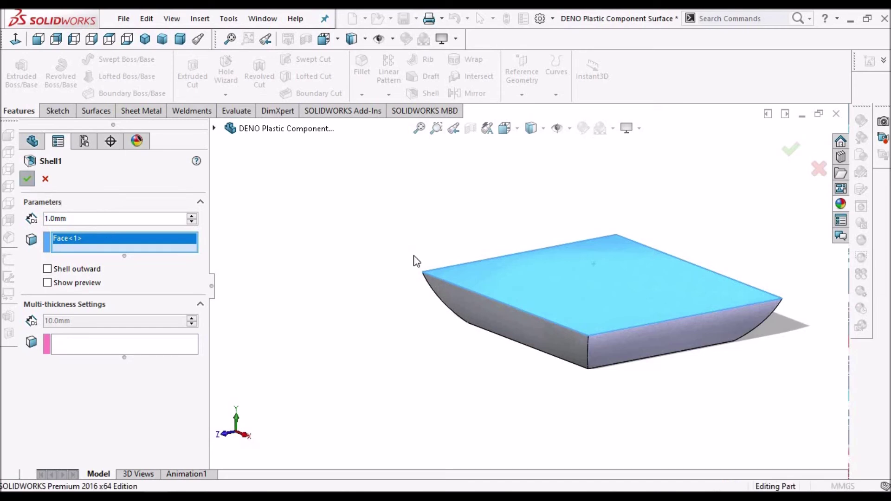
left_click(180, 40)
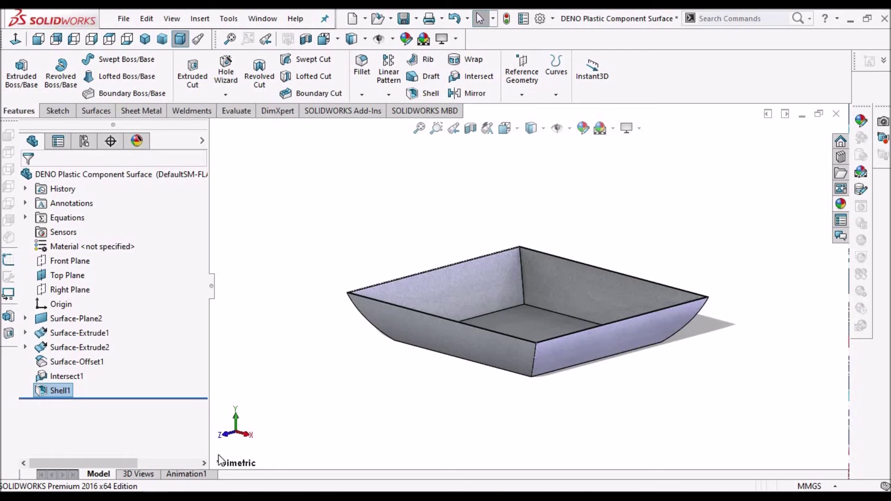
key("alt+Tab")
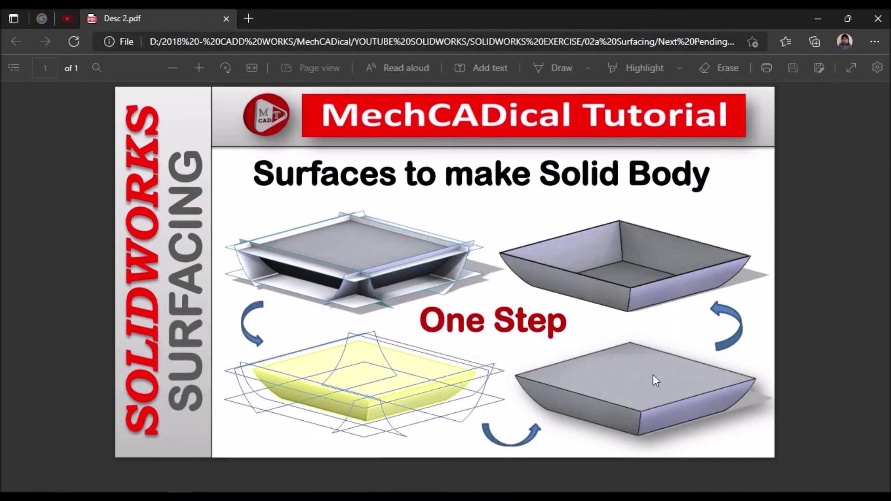